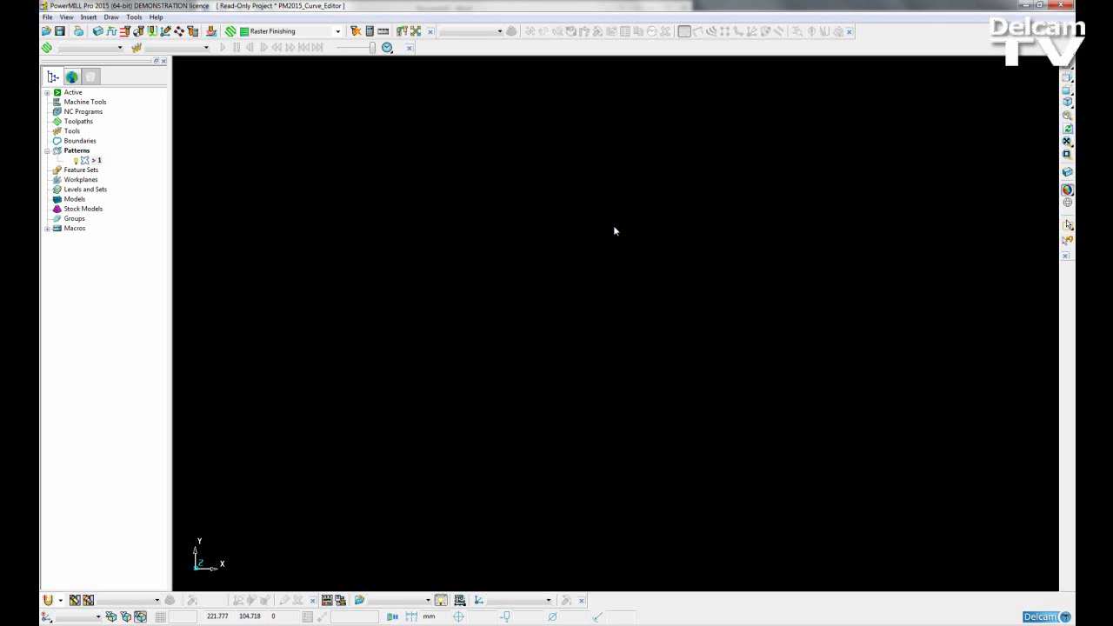
Open pattern 1 in the Curve Editor and choose the ellipse creation tool
{"action": "right_click", "coordinate": [98, 163]}
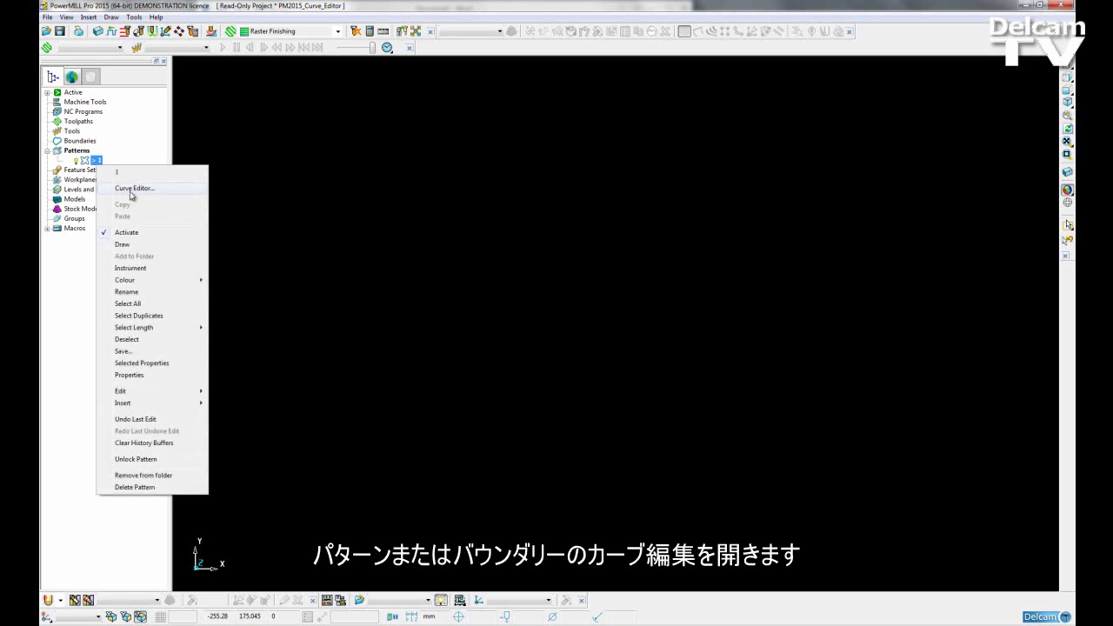
{"action": "key", "text": "super+plus"}
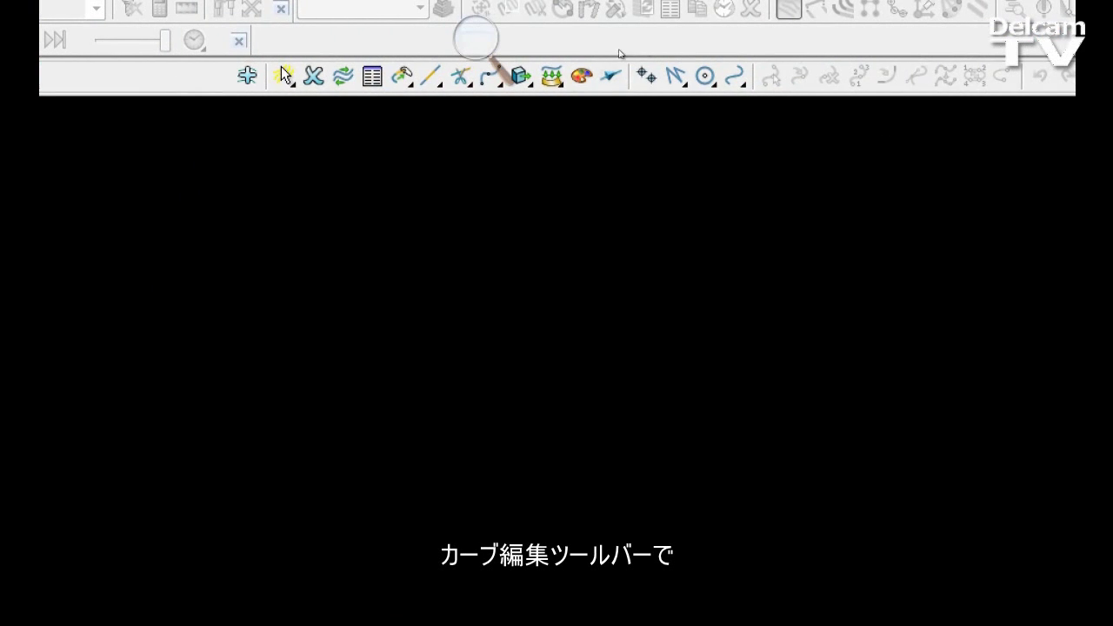
{"action": "mouse_move", "coordinate": [734, 77]}
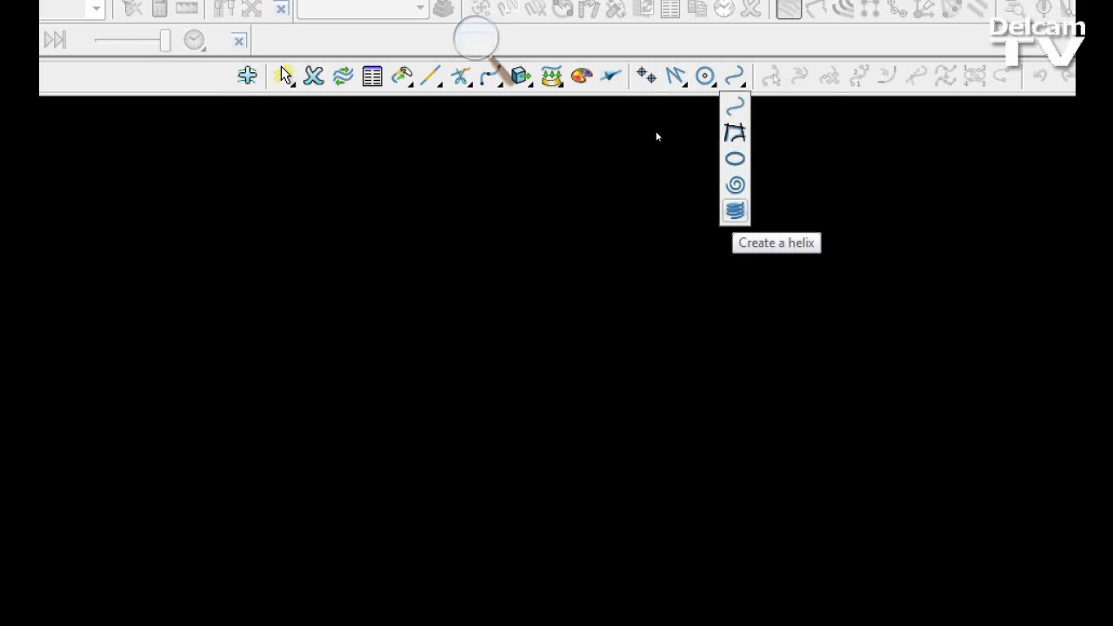
Place the ellipse at base point 0 0, giving default 60.0 by 30.0 axes
{"action": "key", "text": "Return"}
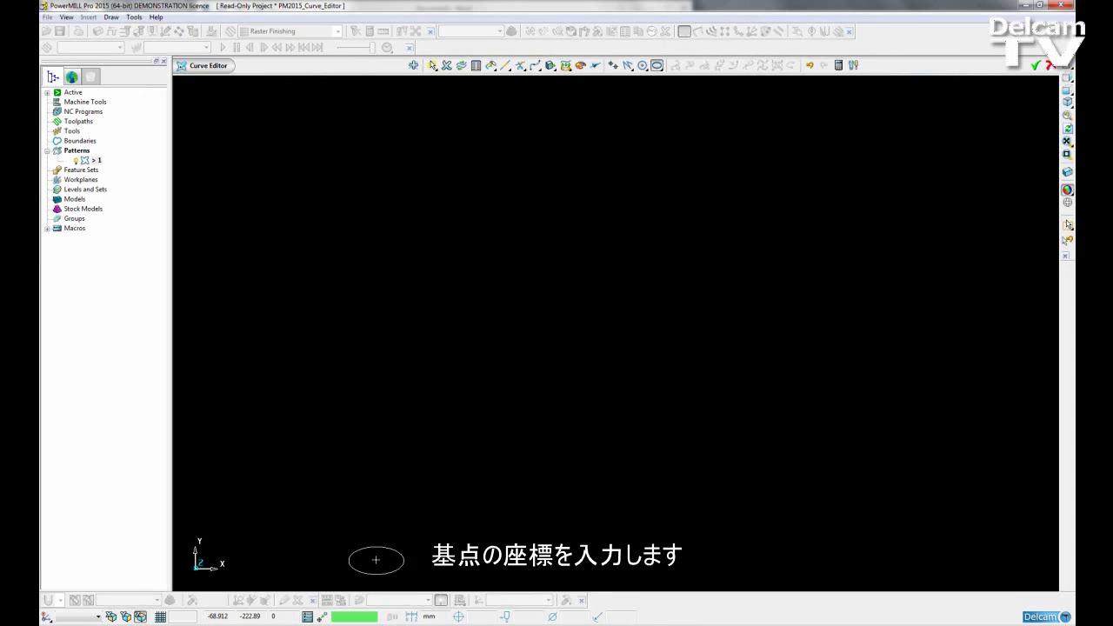
{"action": "key", "text": "super+plus"}
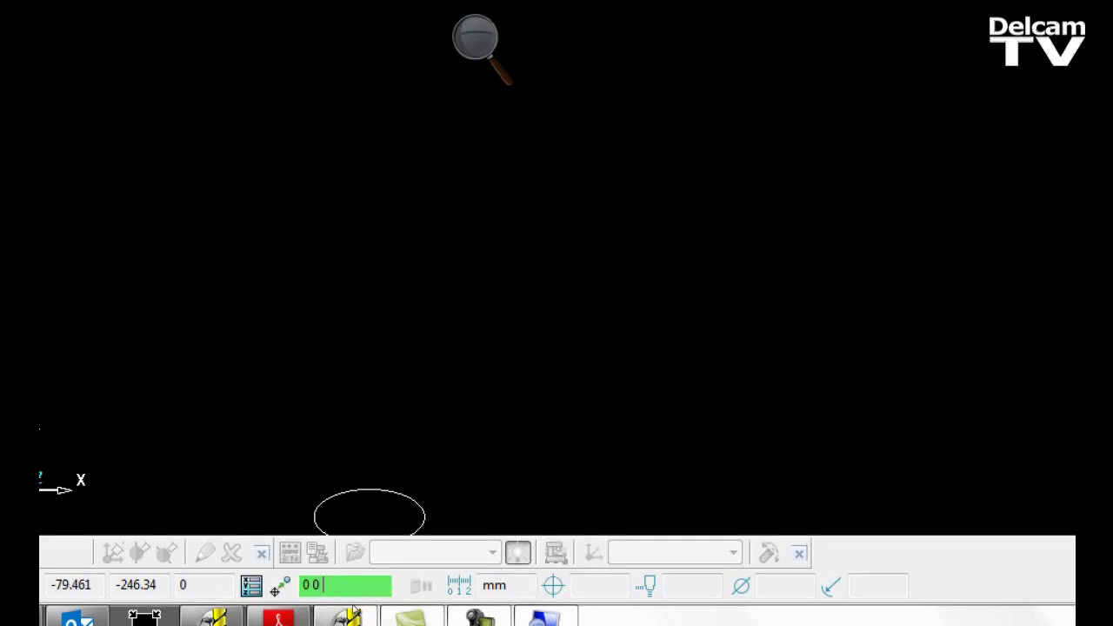
{"action": "type", "text": "20"}
{"action": "key", "text": "Return"}
{"action": "key", "text": "super+Escape"}
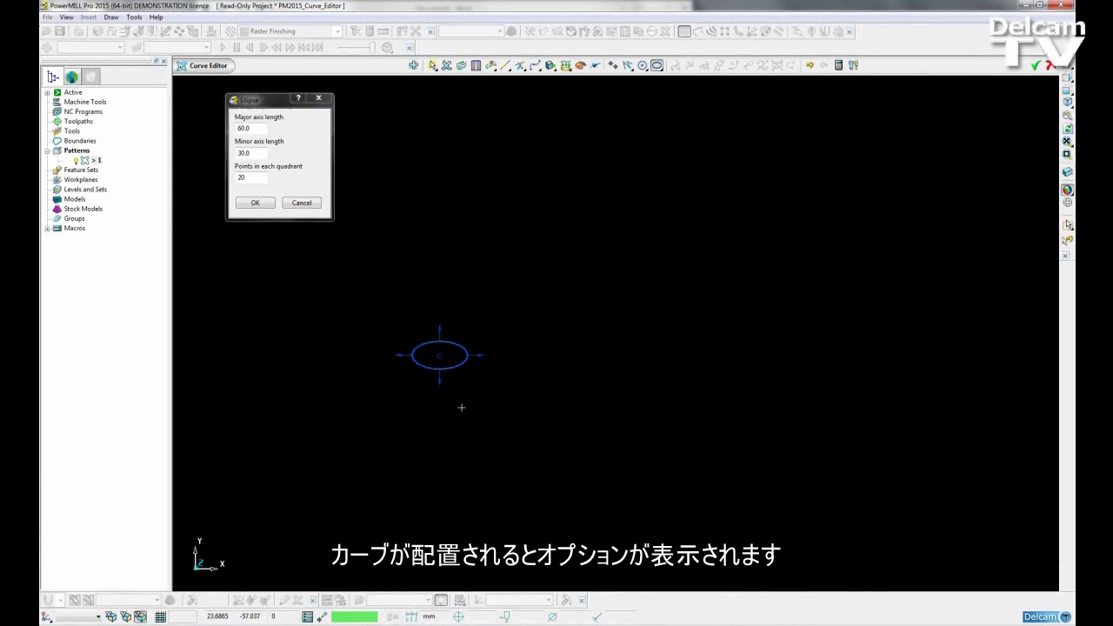
Resize the ellipse axes to 135.0 and 260.0 and accept the curve
{"action": "left_click_drag", "start_coordinate": [270, 99], "coordinate": [295, 288]}
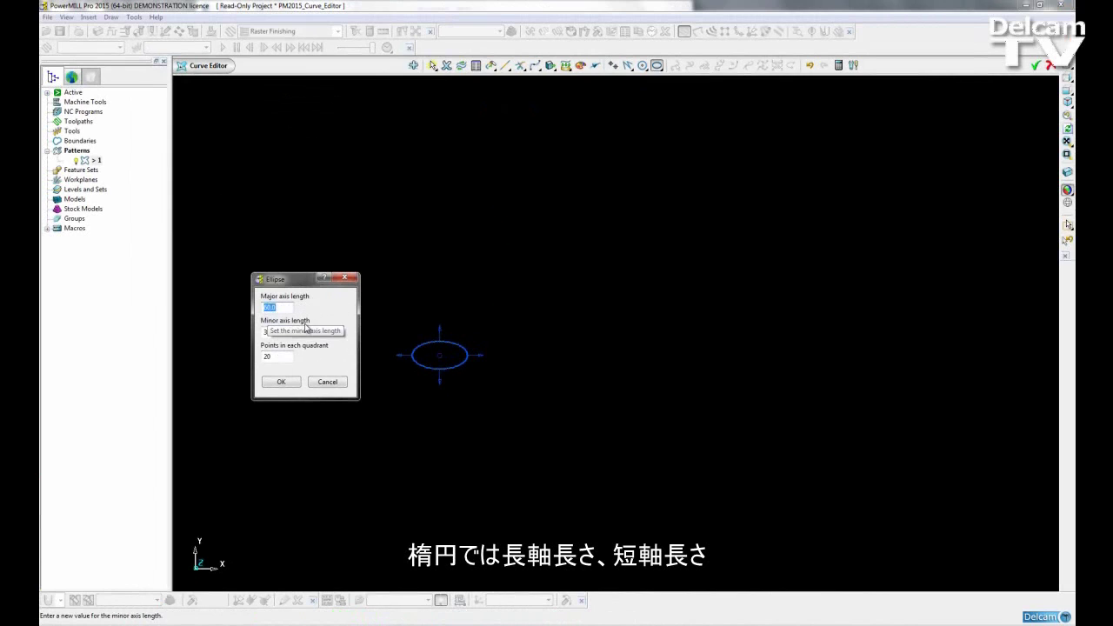
{"action": "key", "text": "super+plus"}
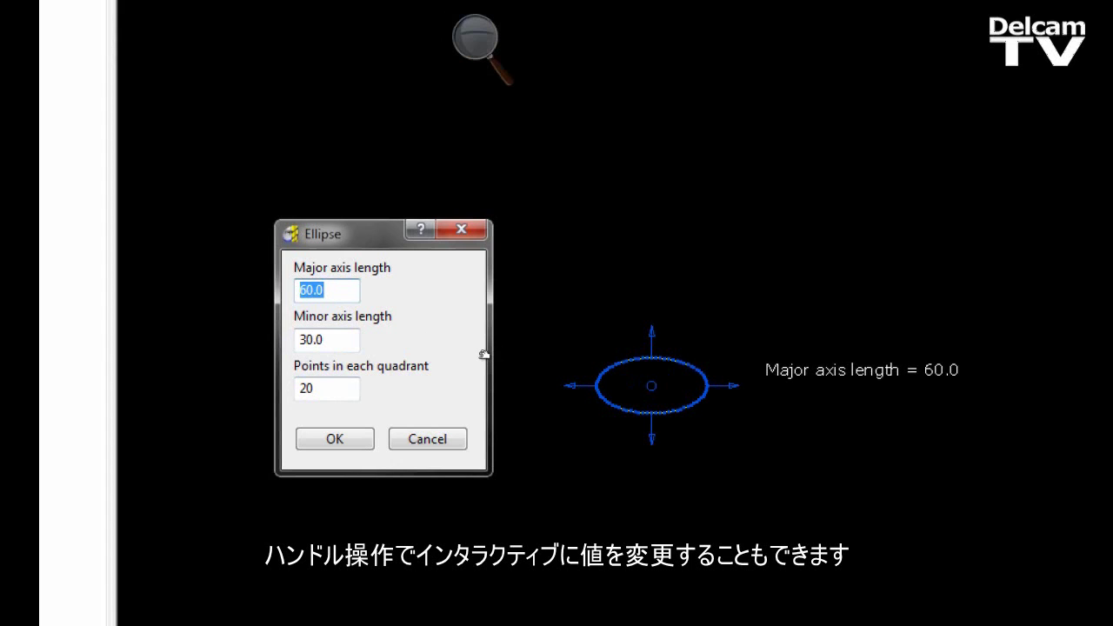
{"action": "left_click_drag", "start_coordinate": [479, 356], "coordinate": [447, 469]}
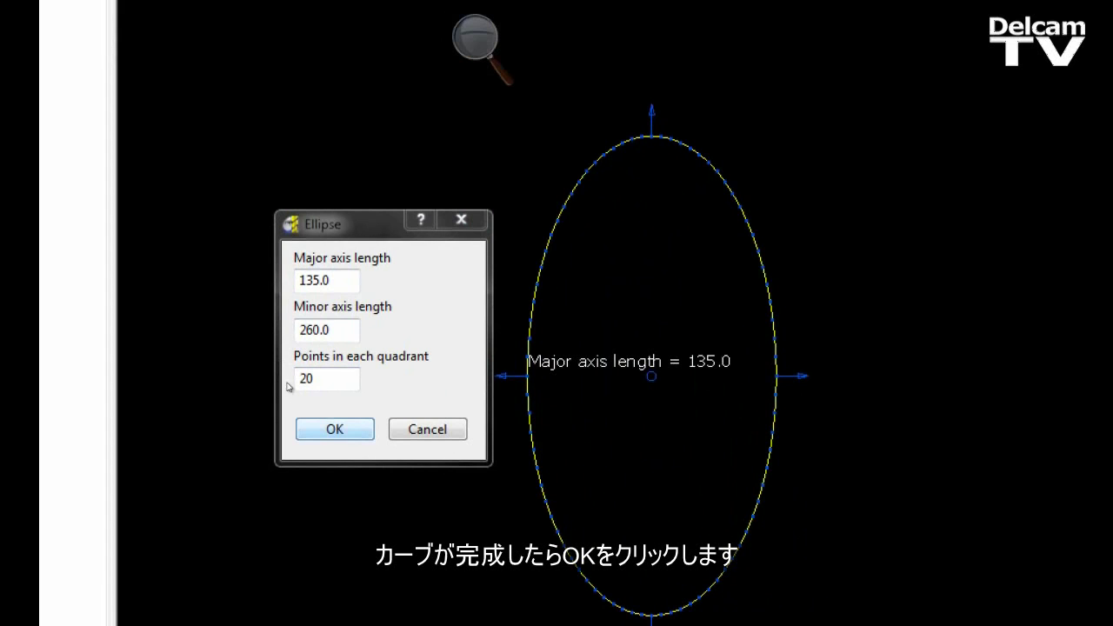
{"action": "key", "text": "Return"}
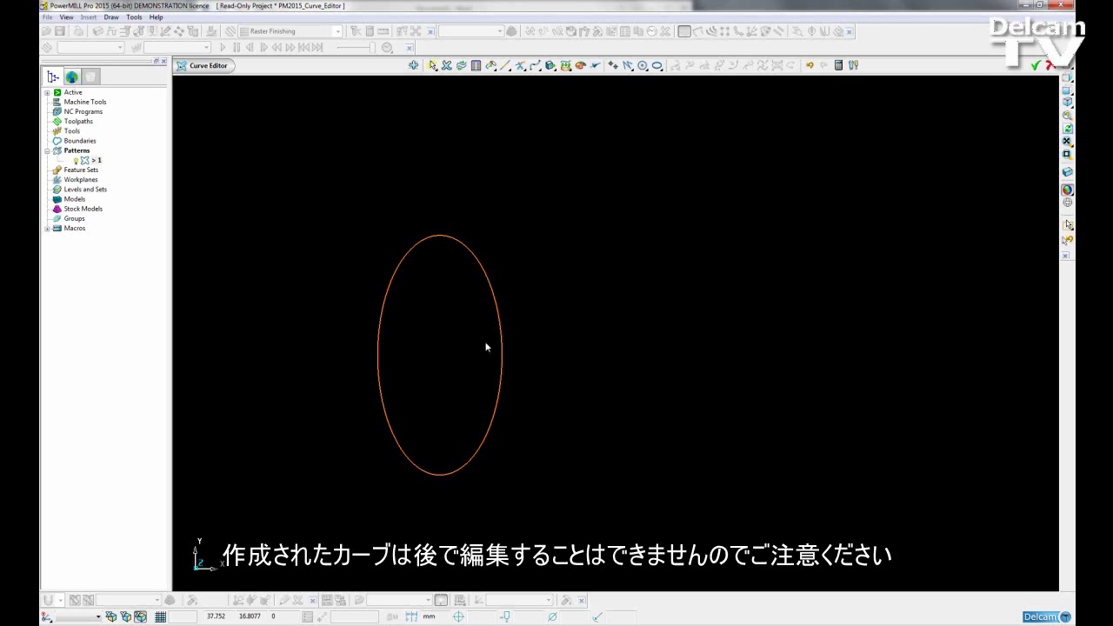
Create a spiral right of the ellipse, with end radius 60.0 and 3.0 turns
{"action": "left_click", "coordinate": [490, 276]}
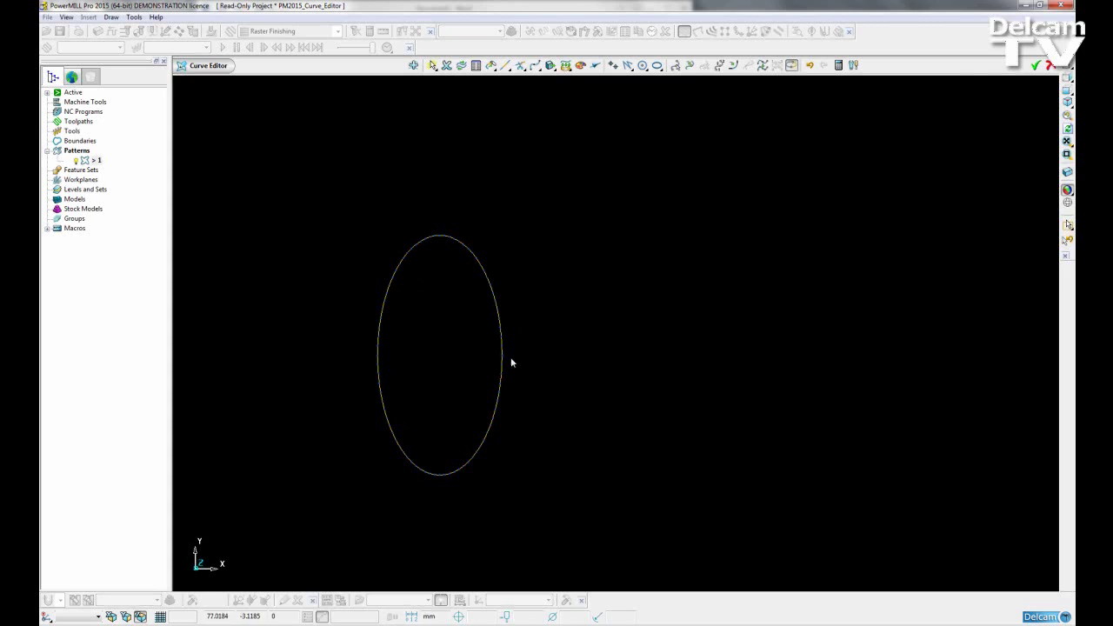
{"action": "left_click", "coordinate": [604, 260]}
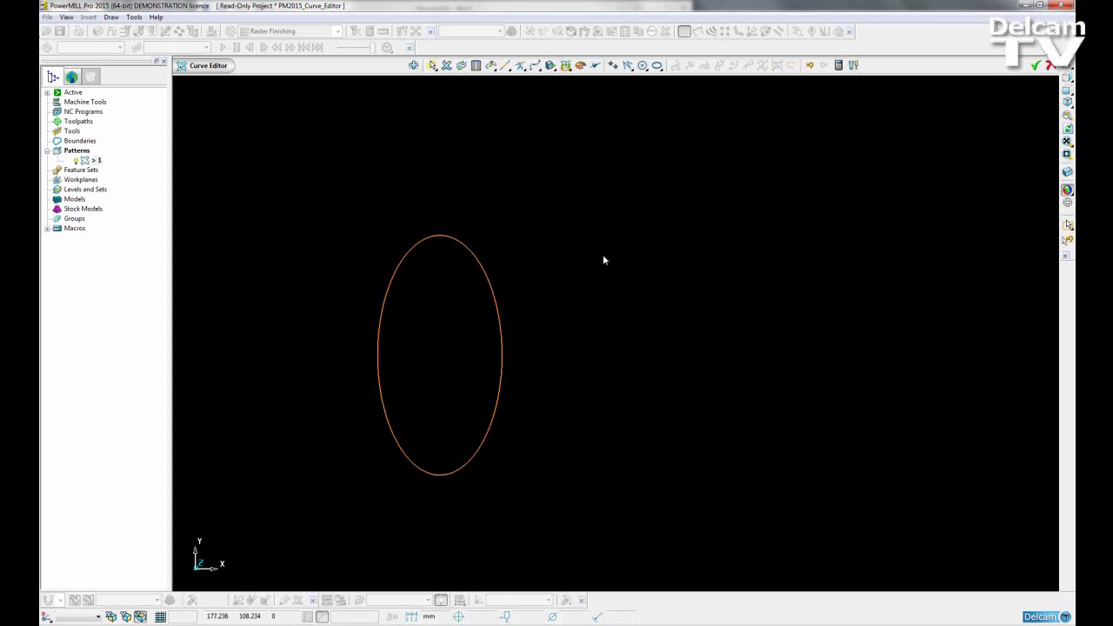
{"action": "mouse_move", "coordinate": [657, 66]}
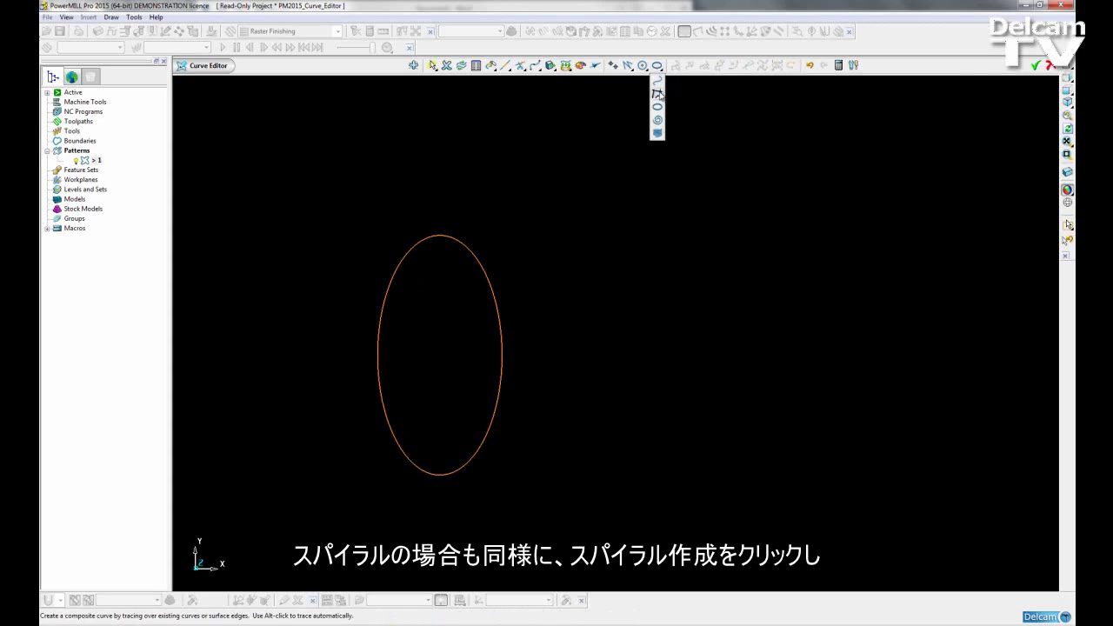
{"action": "left_click", "coordinate": [658, 121]}
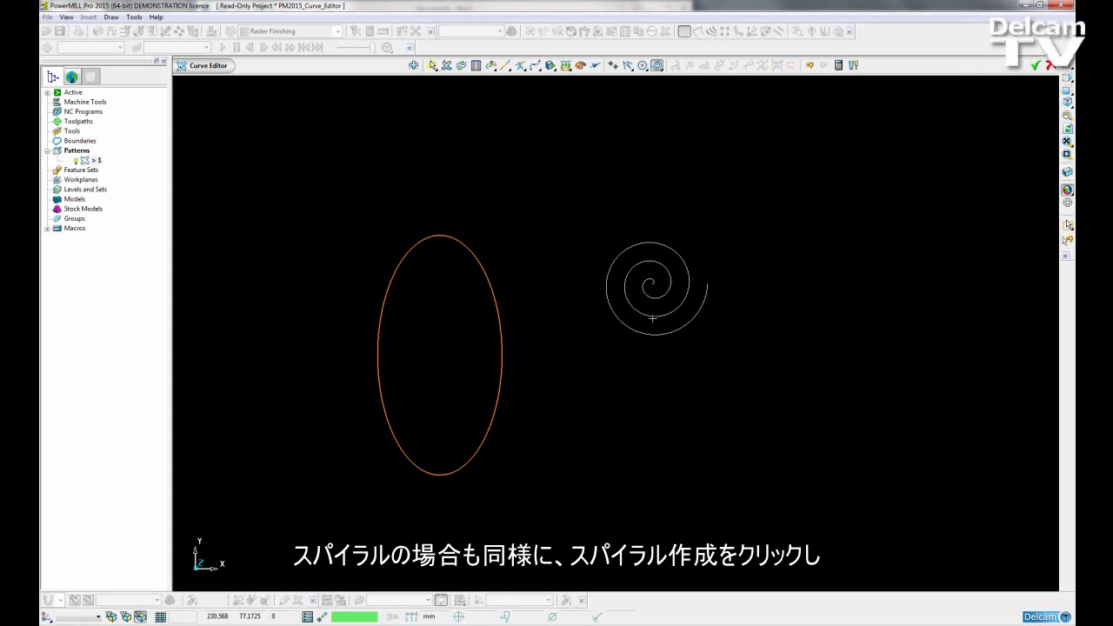
{"action": "left_click", "coordinate": [658, 337]}
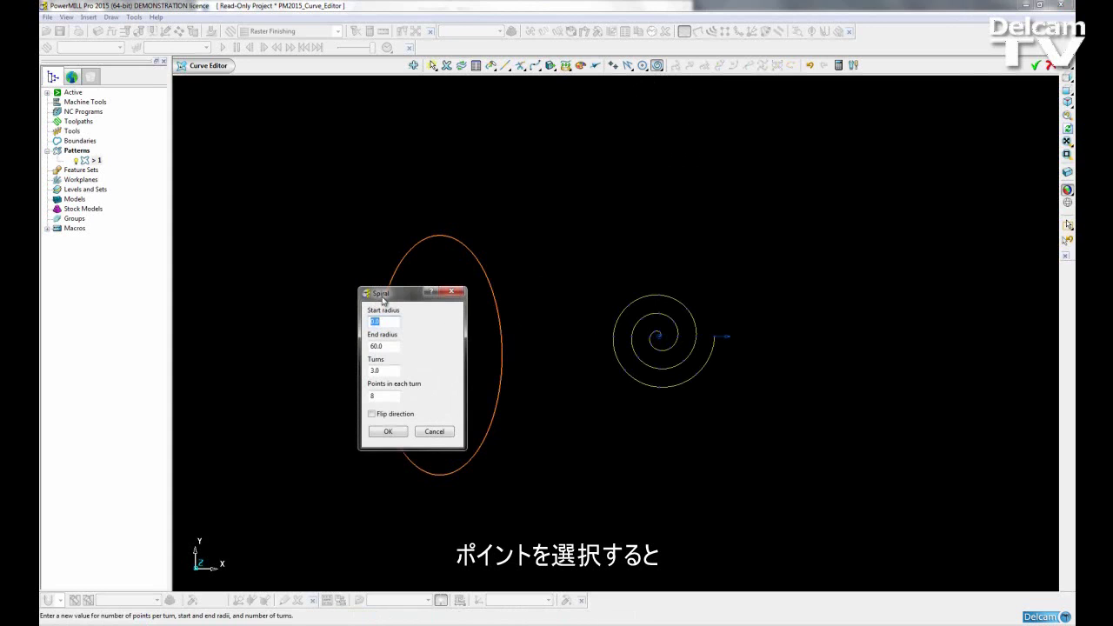
Set the spiral's start radius to 10.0, keep its original direction, and accept it
{"action": "left_click_drag", "start_coordinate": [382, 300], "coordinate": [783, 275]}
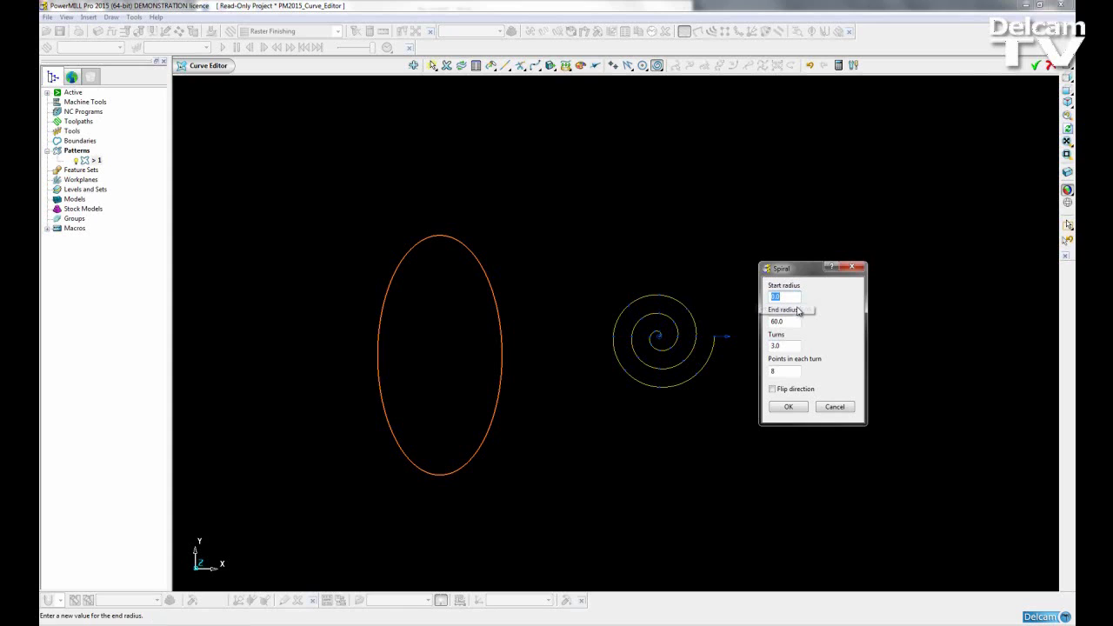
{"action": "type", "text": "10"}
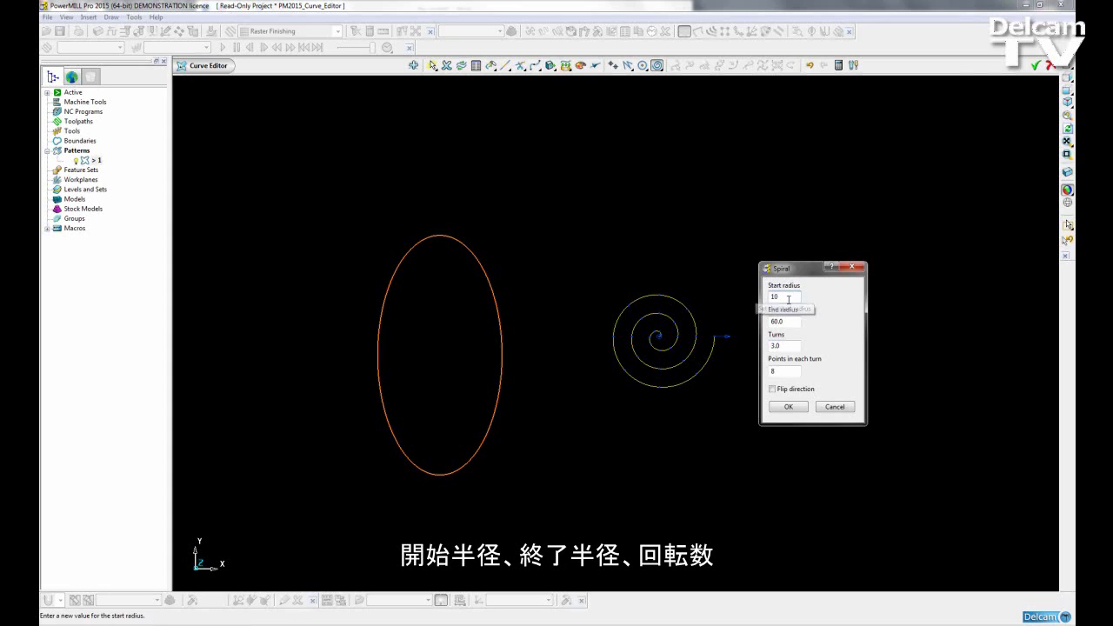
{"action": "left_click", "coordinate": [789, 319]}
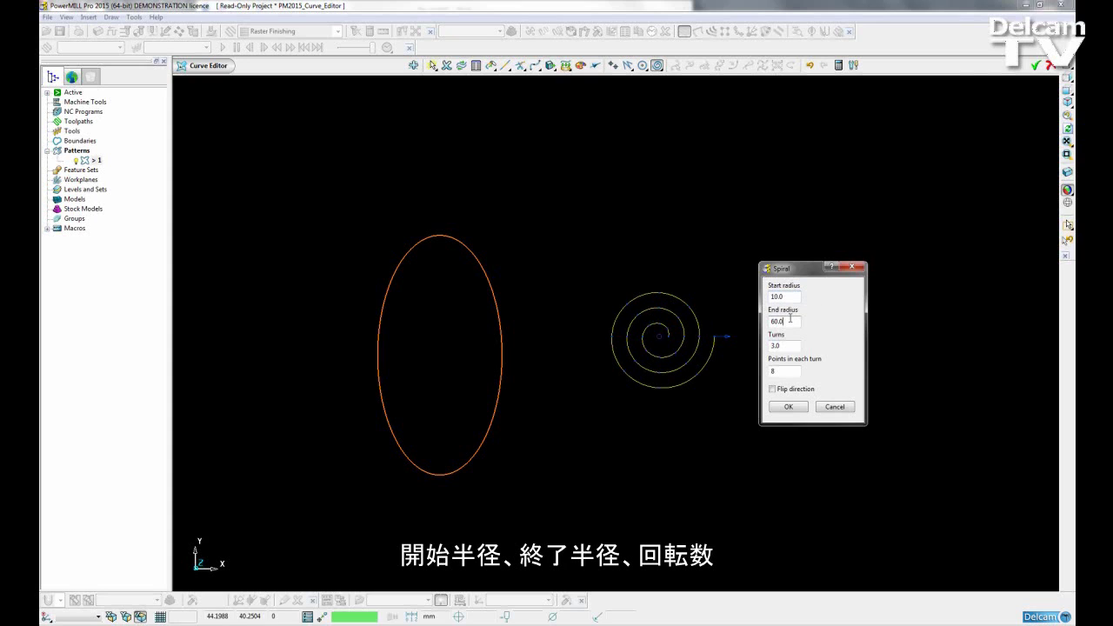
{"action": "left_click", "coordinate": [772, 389]}
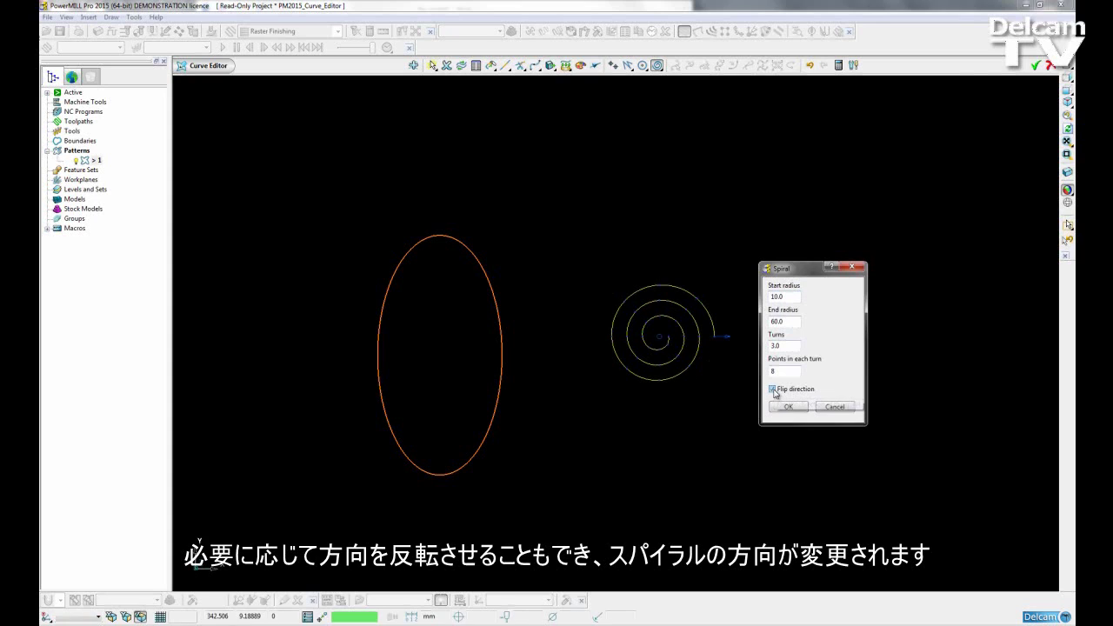
{"action": "left_click", "coordinate": [772, 389]}
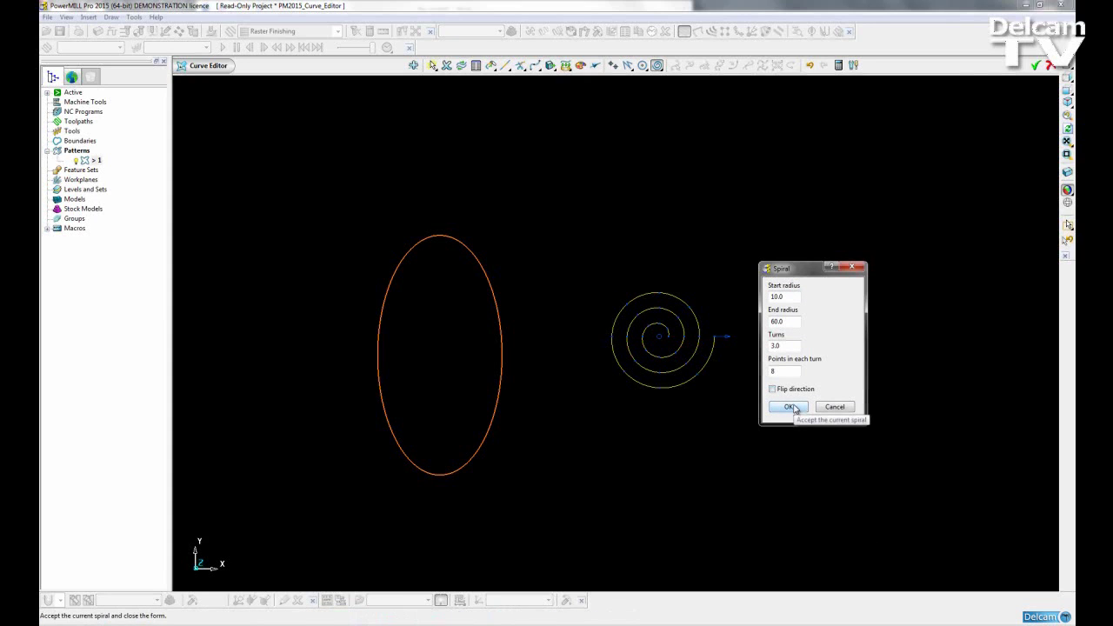
{"action": "left_click", "coordinate": [788, 407]}
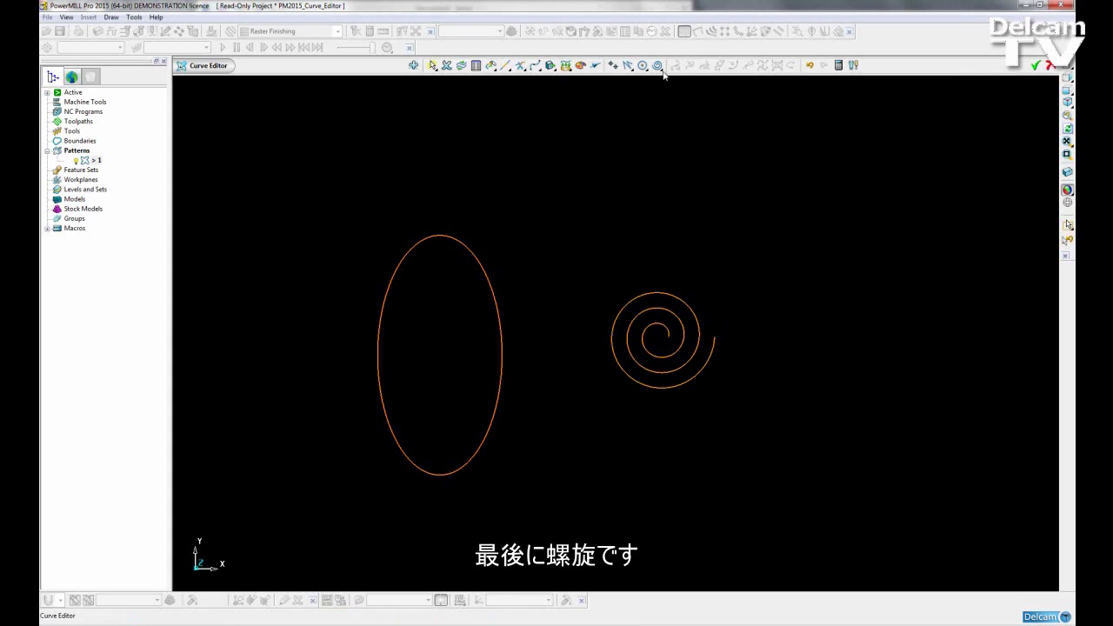
Place a helix right of the spiral and tilt the view to show its height
{"action": "mouse_move", "coordinate": [659, 69]}
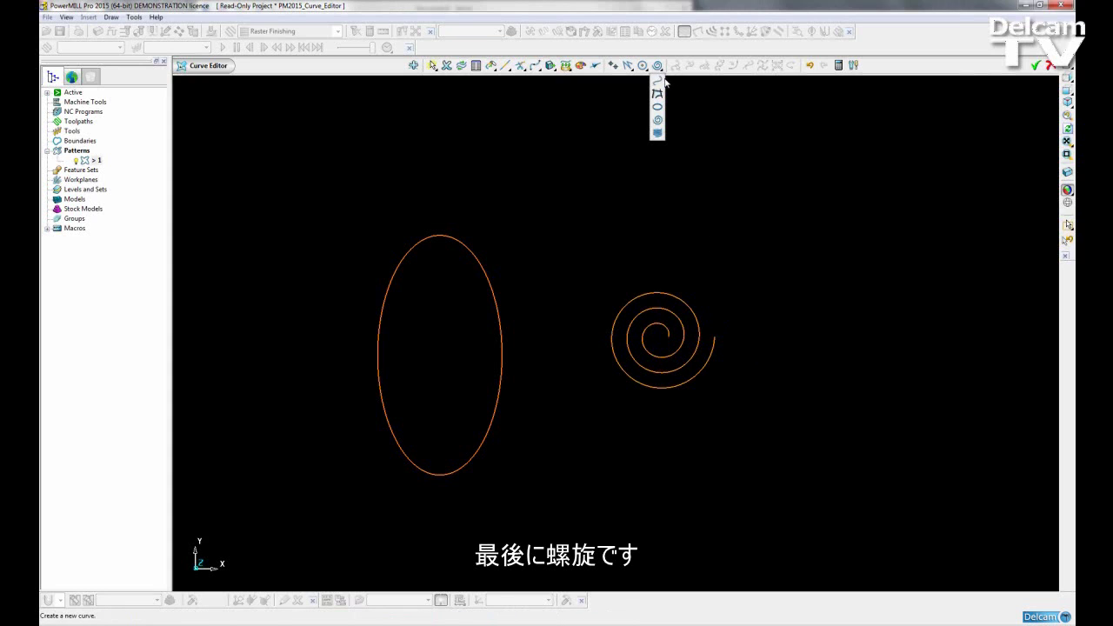
{"action": "left_click", "coordinate": [657, 134]}
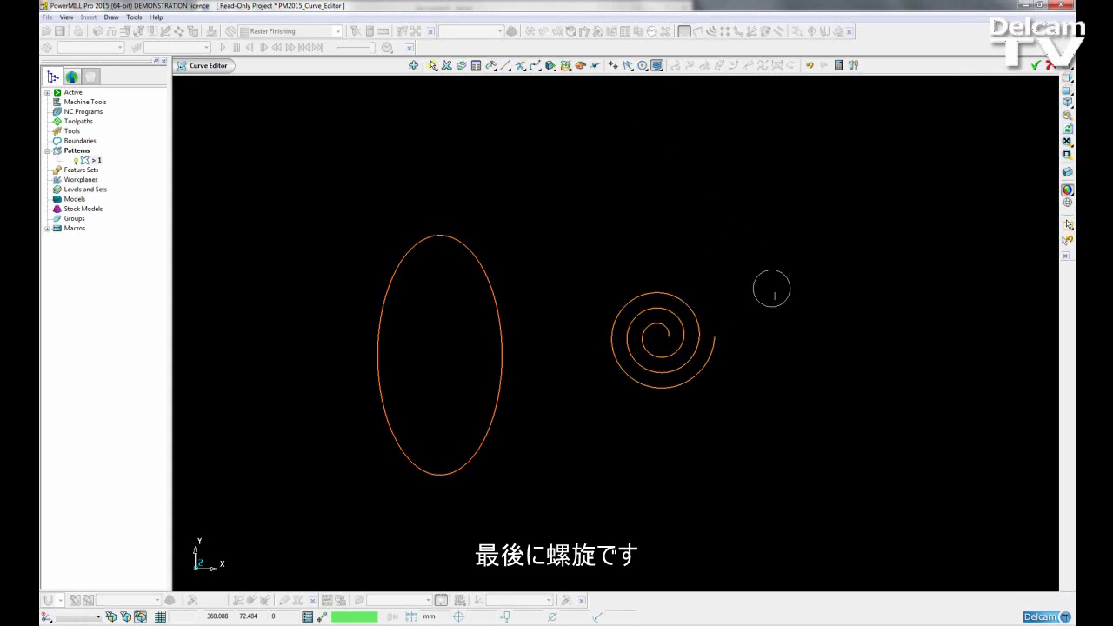
{"action": "left_click", "coordinate": [819, 338]}
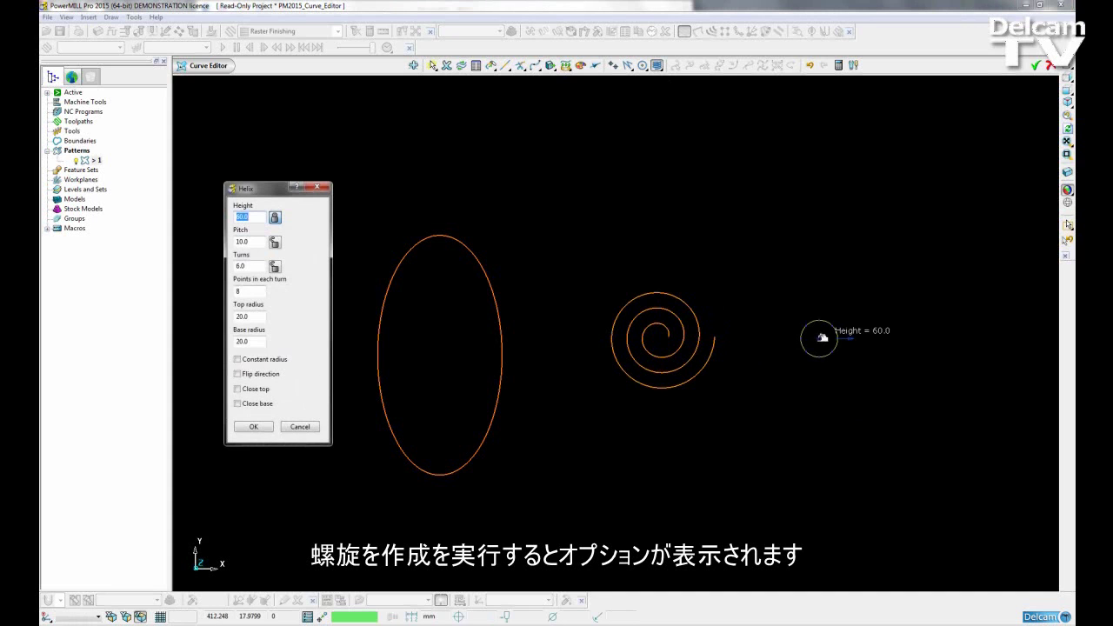
{"action": "left_click_drag", "start_coordinate": [264, 197], "coordinate": [945, 210]}
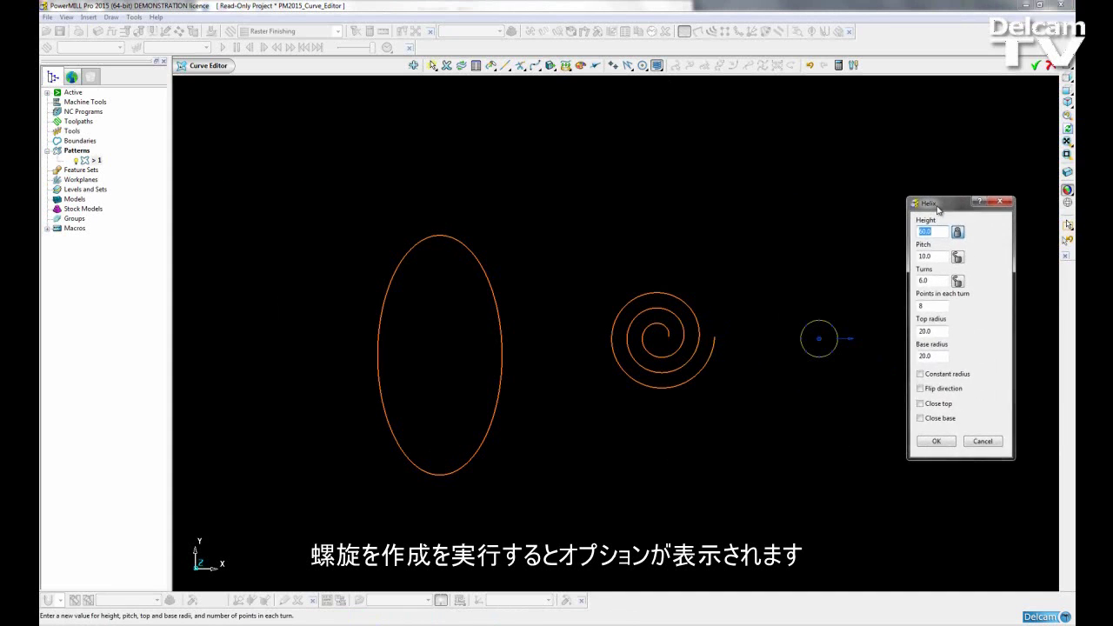
{"action": "middle_click_drag", "start_coordinate": [800, 365], "coordinate": [594, 176]}
Accept the helix with height 60.0, pitch 10.0, 6.0 turns and radius 20.0
{"action": "scroll", "coordinate": [603, 373], "scroll_direction": "up", "scroll_amount": 6}
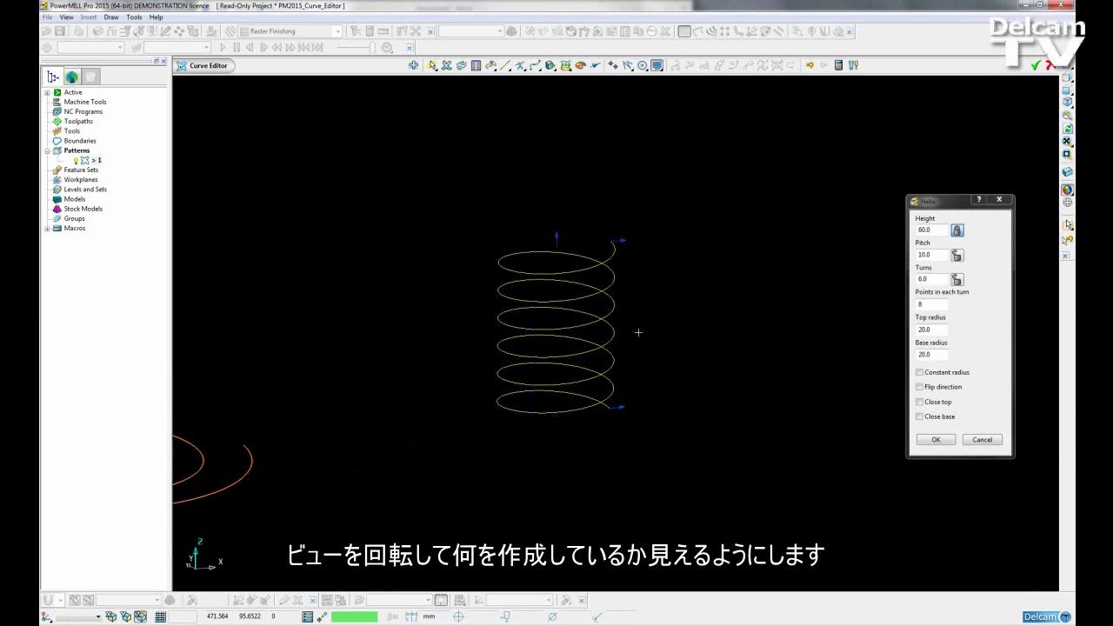
{"action": "left_click_drag", "start_coordinate": [950, 202], "coordinate": [730, 197]}
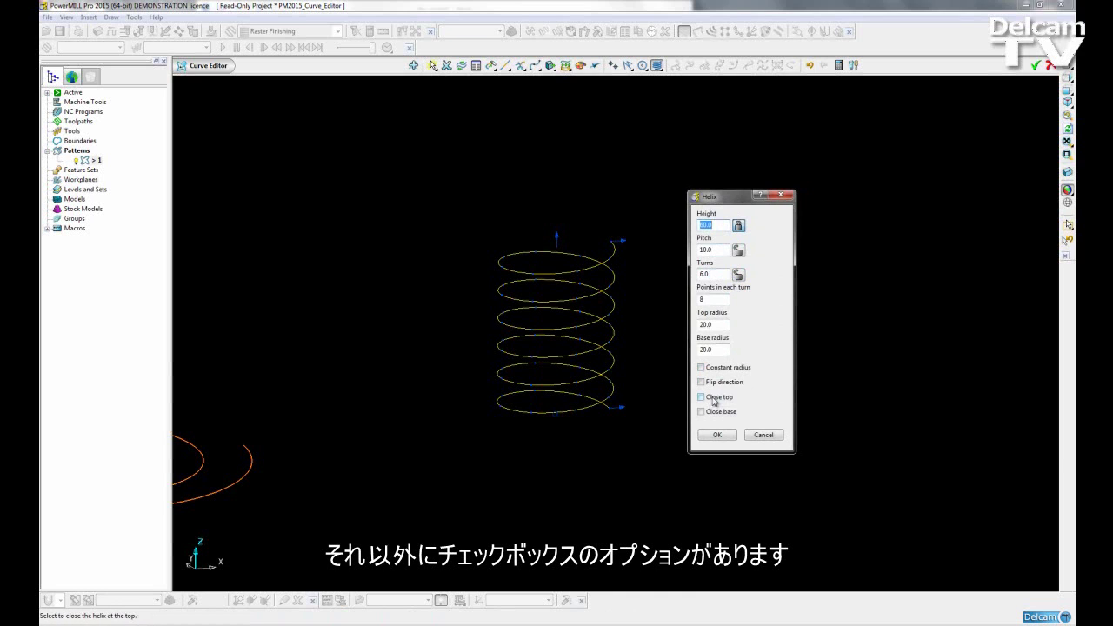
{"action": "key", "text": "super+plus"}
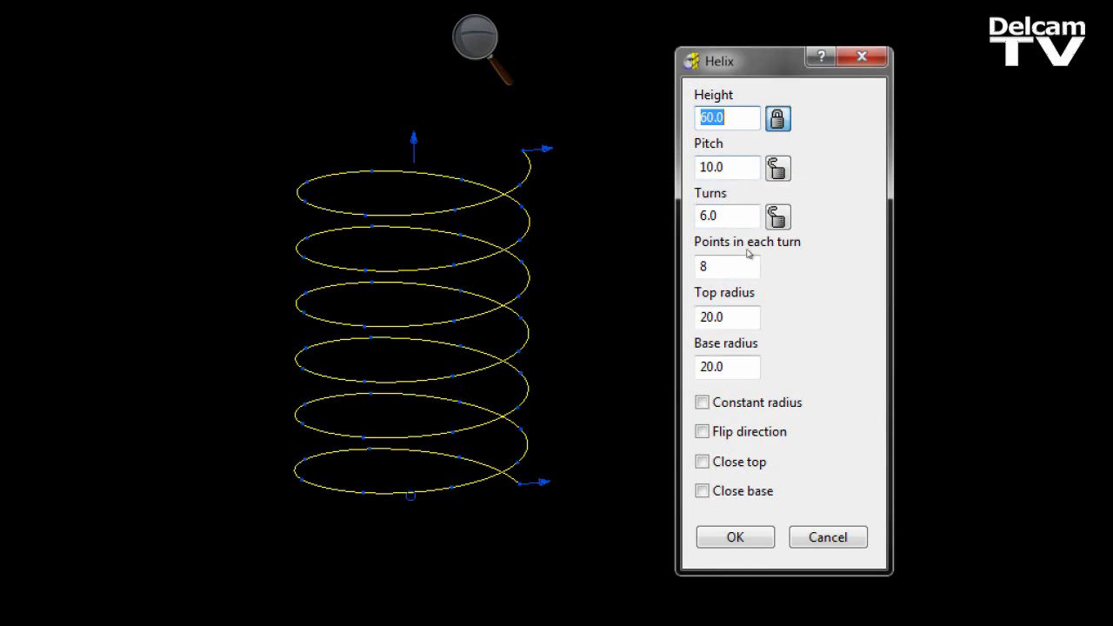
{"action": "key", "text": "Tab"}
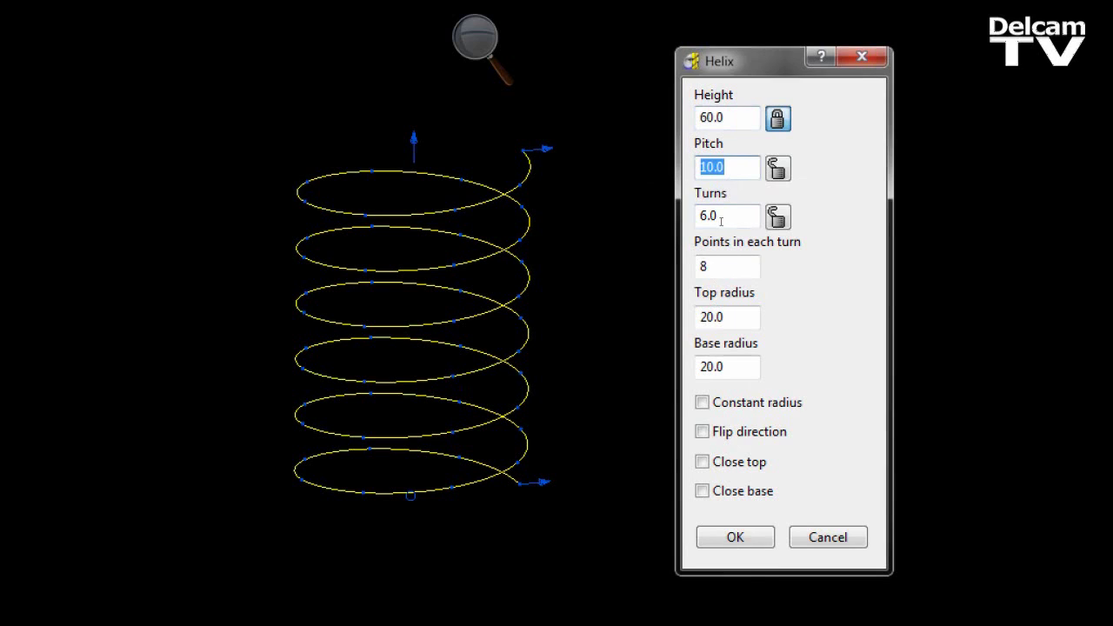
{"action": "key", "text": "shift+Tab"}
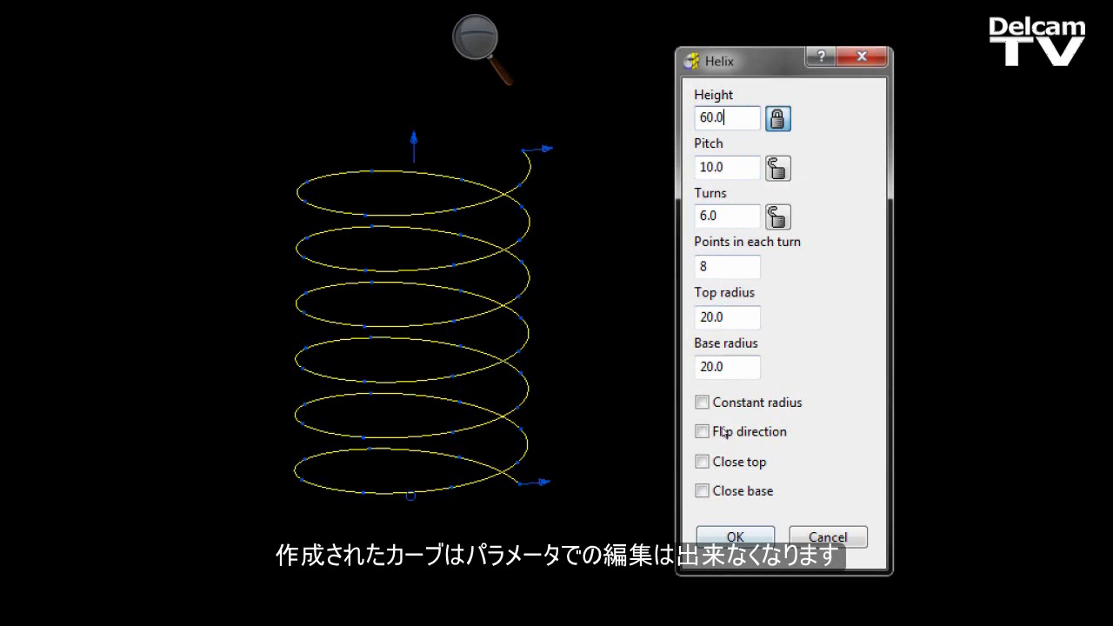
{"action": "key", "text": "Return"}
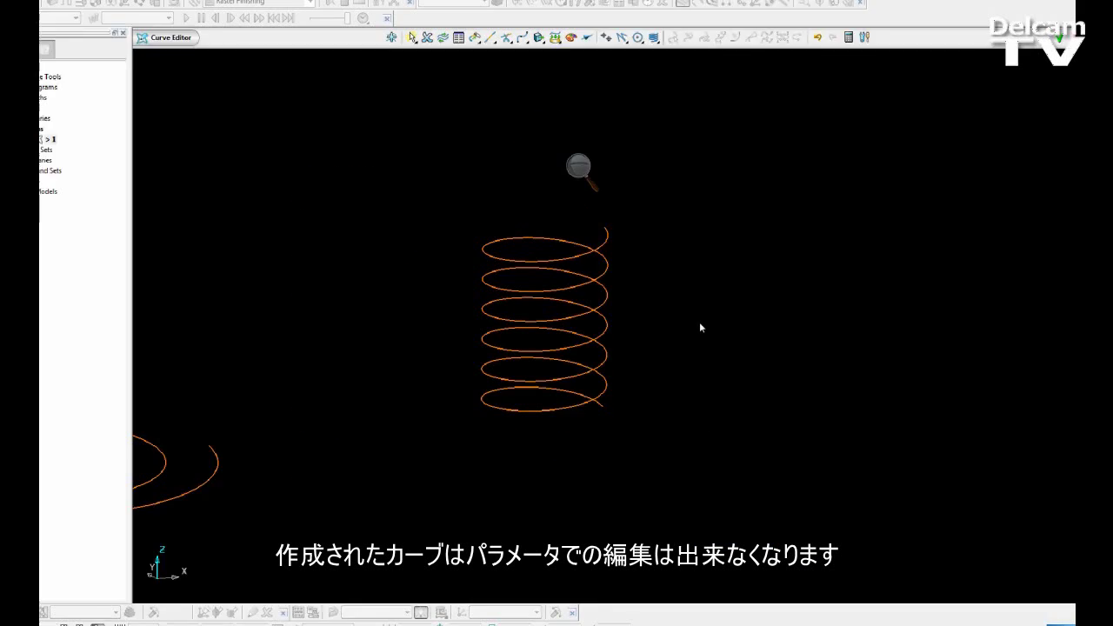
Orbit the view to show the ellipse, spiral and helix in 3D
{"action": "middle_click_drag", "start_coordinate": [682, 351], "coordinate": [594, 319]}
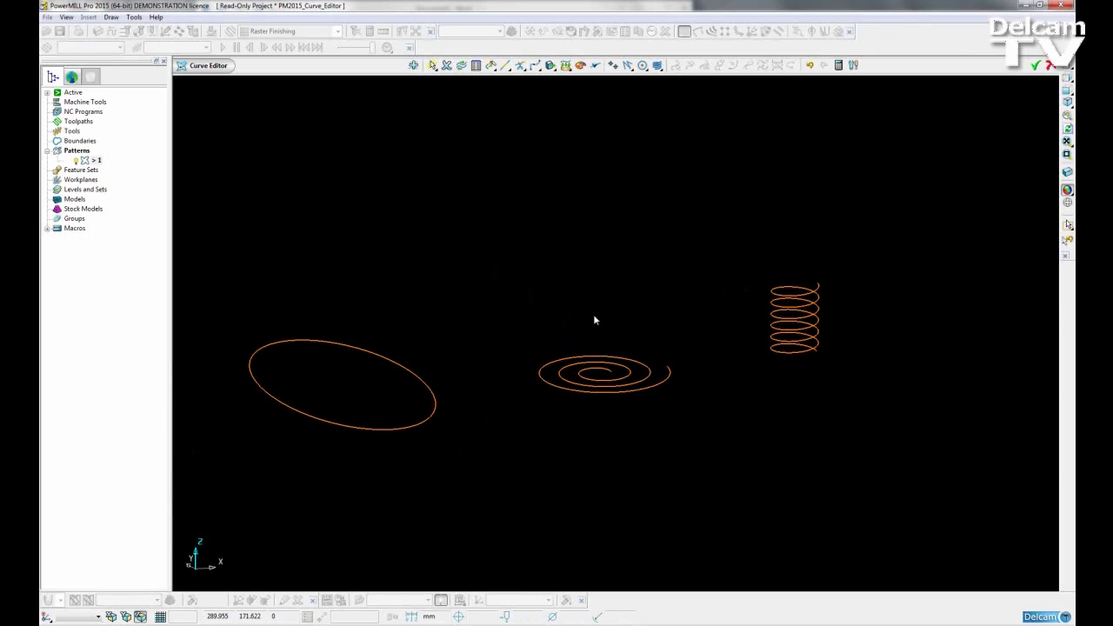